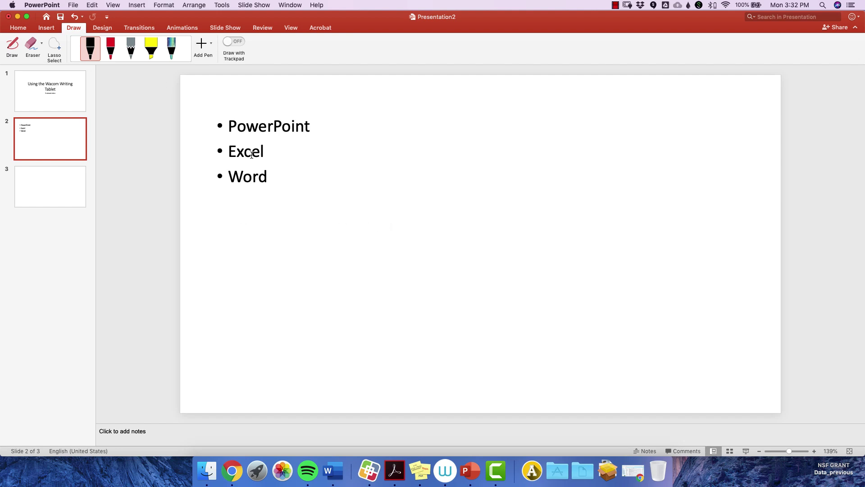
With a purple pen, circle PowerPoint, write x² − β and sketch a smiley face.
left_click(90, 45)
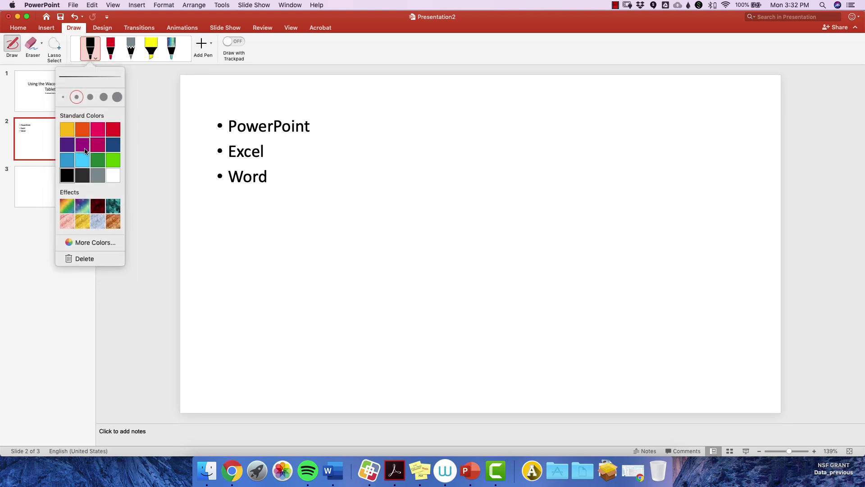
left_click(83, 145)
mouse_move(238, 108)
left_mouse_down()
mouse_move(214, 137)
mouse_move(330, 139)
mouse_move(260, 110)
mouse_move(231, 107)
left_mouse_up()
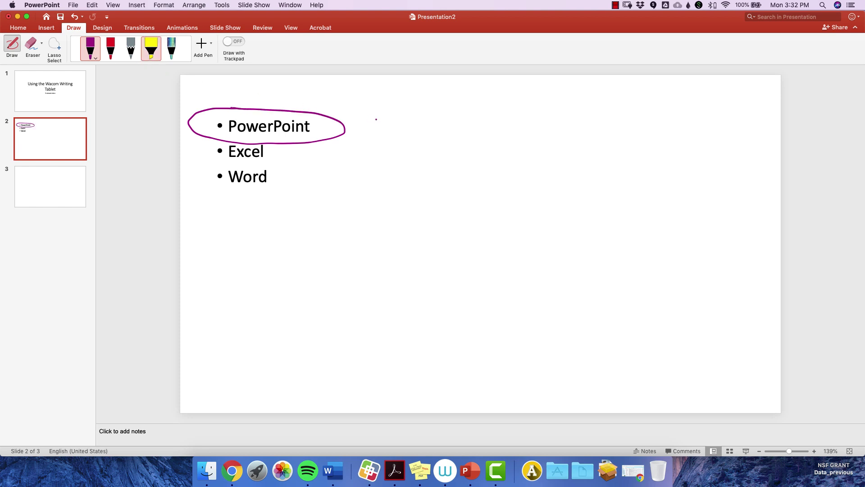
mouse_move(397, 132)
left_mouse_down()
mouse_move(385, 146)
mouse_move(428, 134)
left_mouse_up()
mouse_move(511, 119)
left_mouse_down()
mouse_move(515, 142)
mouse_move(482, 137)
left_mouse_up()
mouse_move(491, 118)
left_mouse_down()
mouse_move(509, 111)
mouse_move(538, 118)
left_mouse_up()
left_click_drag(477, 114, 509, 116)
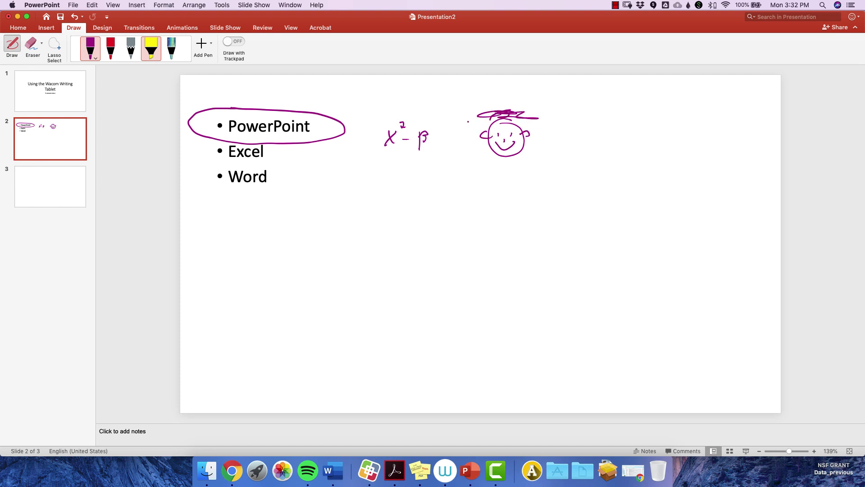
Highlight PowerPoint in yellow and add rainbow-pen squiggles around it and beside x².
left_click(150, 49)
left_click_drag(262, 131, 203, 125)
left_click(171, 50)
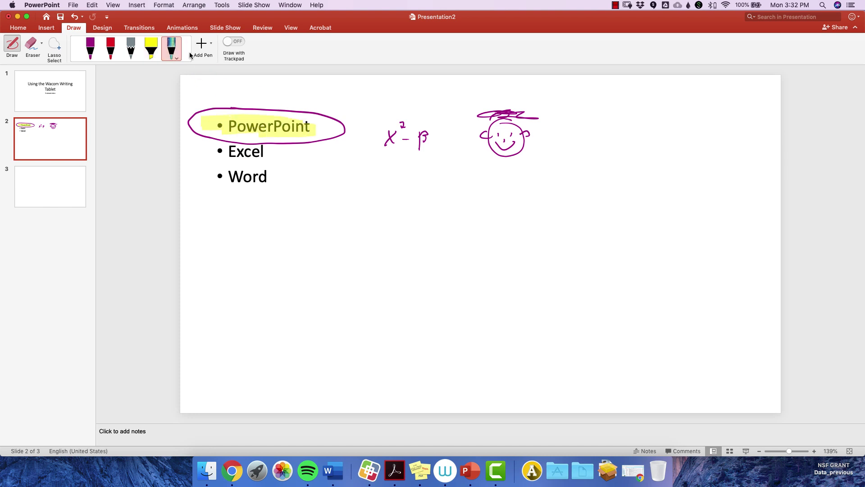
left_click_drag(247, 93, 315, 105)
left_click_drag(318, 105, 342, 107)
mouse_move(387, 97)
left_mouse_down()
mouse_move(349, 131)
mouse_move(366, 147)
left_mouse_up()
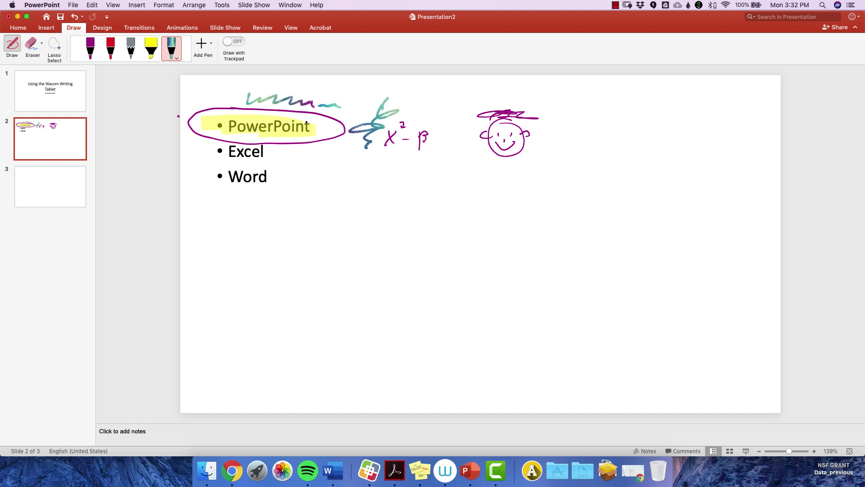
Erase the formula, rainbow strokes, purple ellipse and yellow highlight, keeping the face.
left_click(31, 44)
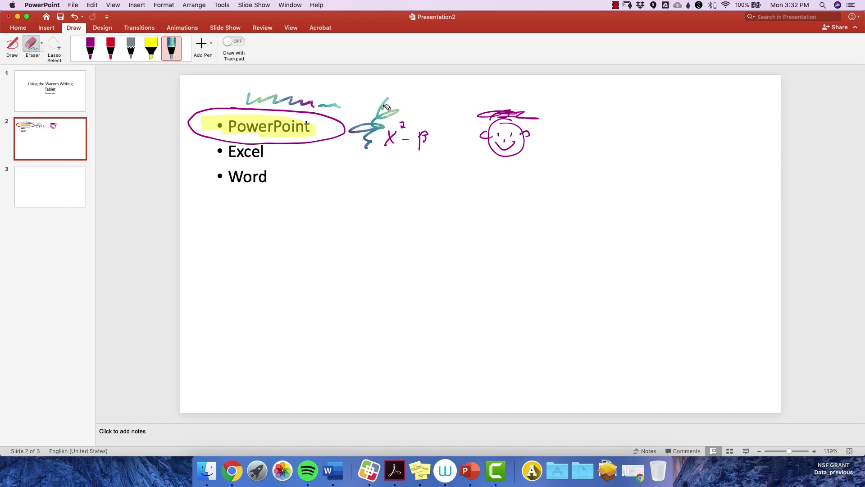
mouse_move(387, 107)
left_mouse_down()
mouse_move(431, 114)
mouse_move(410, 138)
mouse_move(428, 148)
mouse_move(402, 155)
mouse_move(415, 155)
left_mouse_up()
left_click_drag(239, 94, 342, 106)
left_click_drag(336, 149, 353, 114)
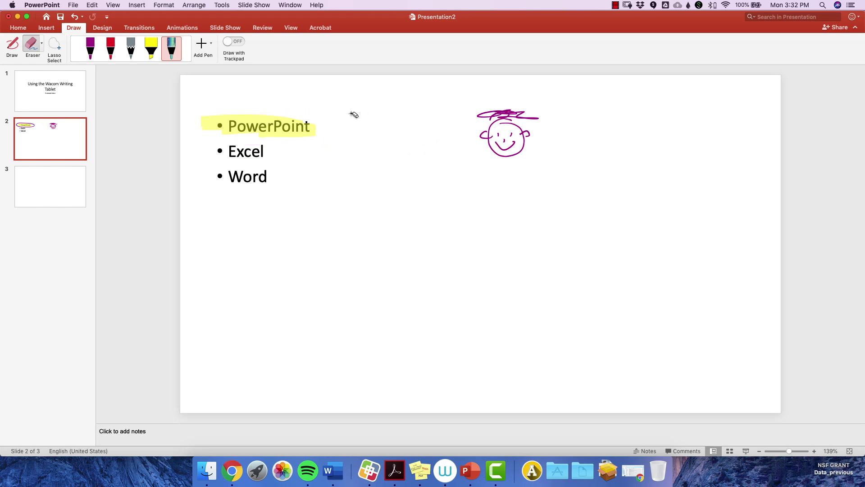
left_click_drag(266, 154, 356, 120)
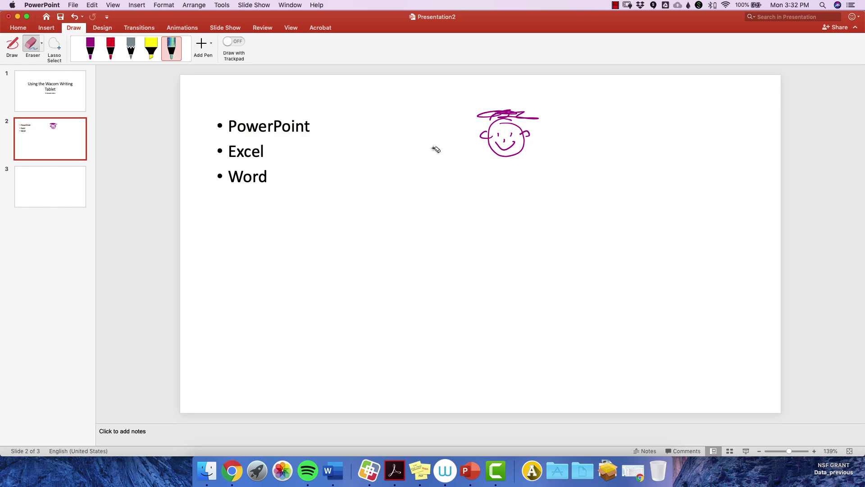
Switch the pen to black, draw a moustache on the face and tick Excel.
left_click(90, 57)
left_click(93, 57)
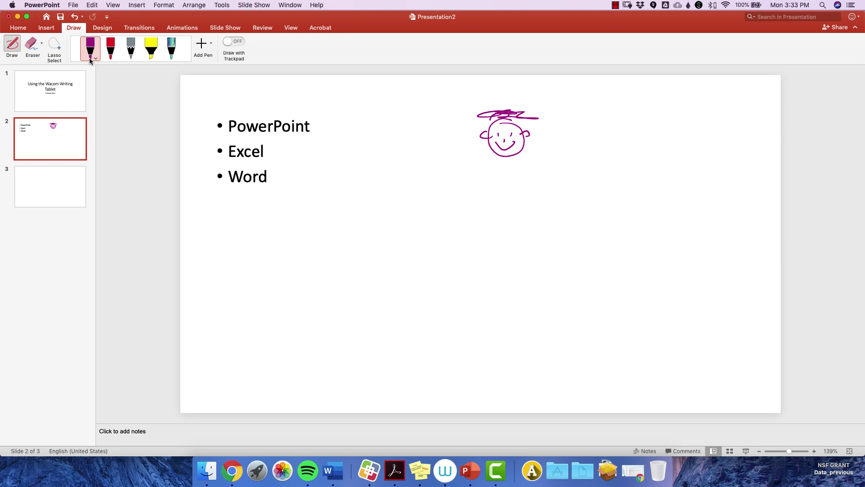
left_click(67, 175)
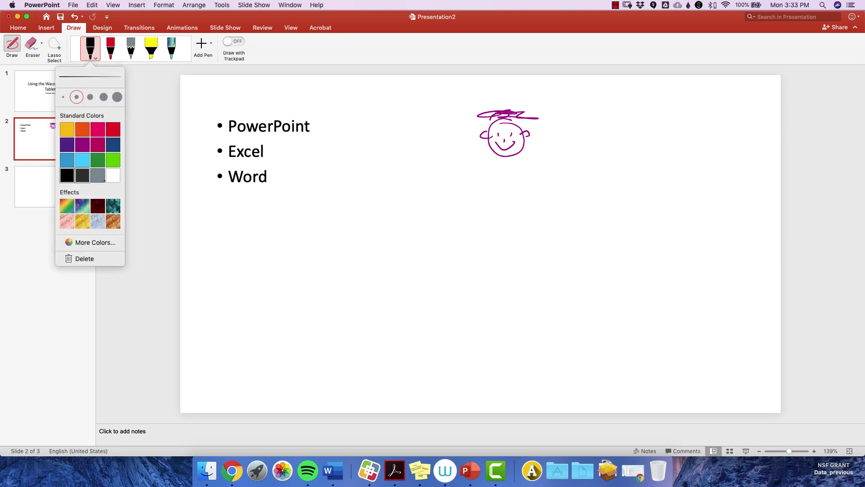
left_click_drag(489, 154, 503, 146)
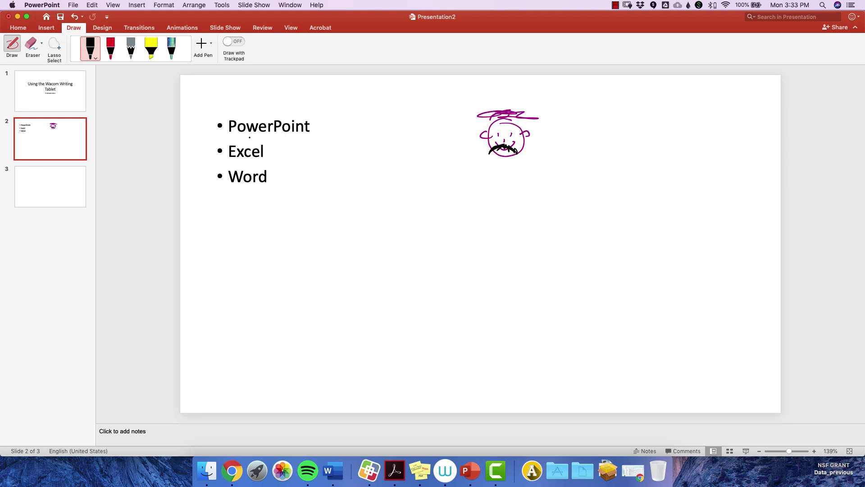
left_click_drag(270, 152, 288, 142)
Launch Microsoft Excel from Launchpad and create a blank workbook, Book1.
left_click(257, 471)
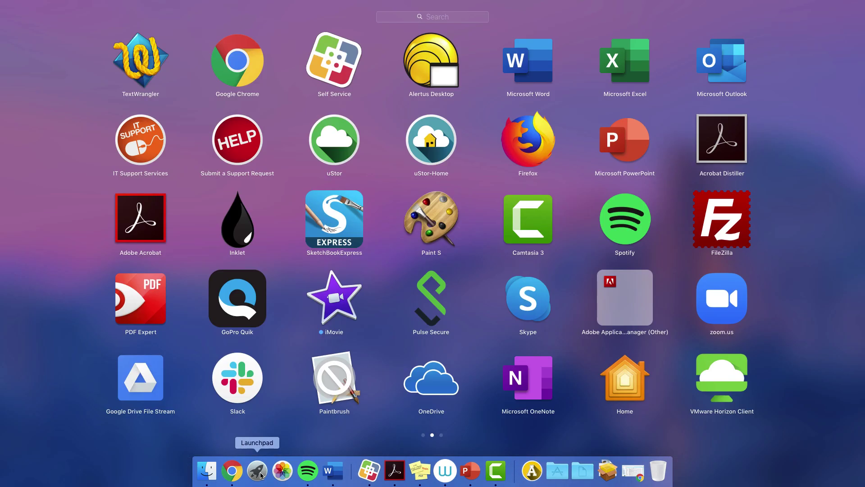
left_click(630, 73)
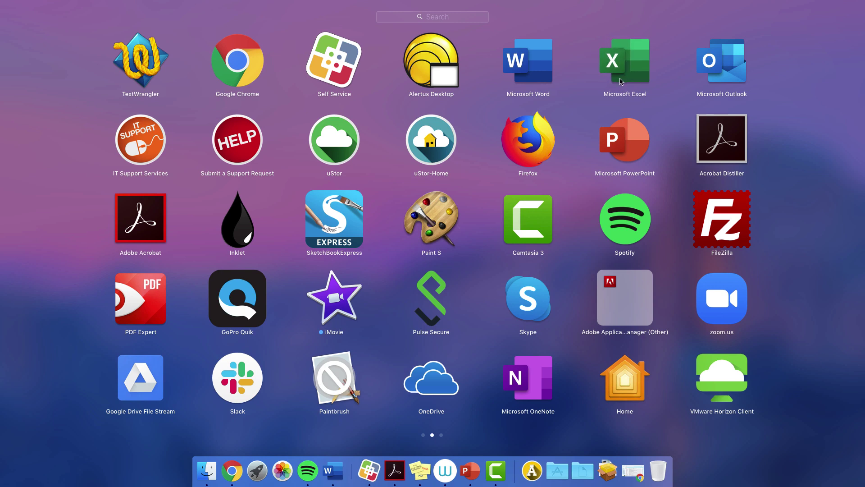
left_click(627, 81)
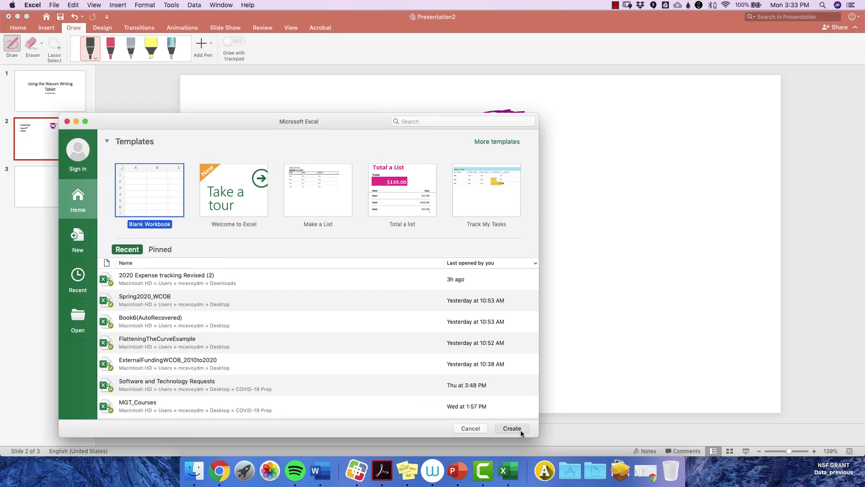
left_click(522, 429)
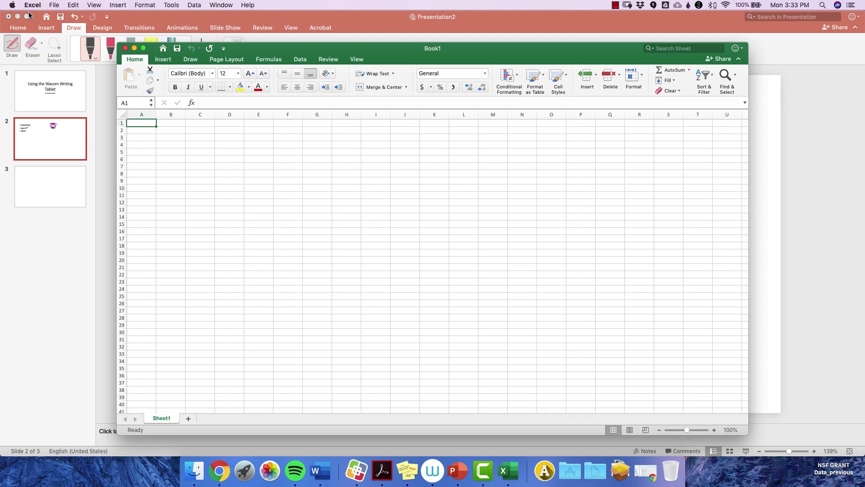
Maximize Book1 and enter 67, 54, 45 and 12 into cells A1 through A4.
left_click(144, 48)
left_click(73, 28)
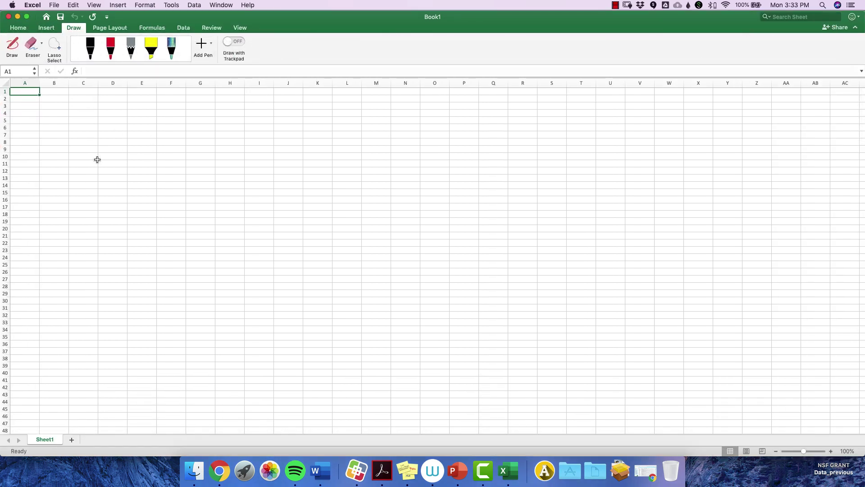
type("f")
key("BackSpace")
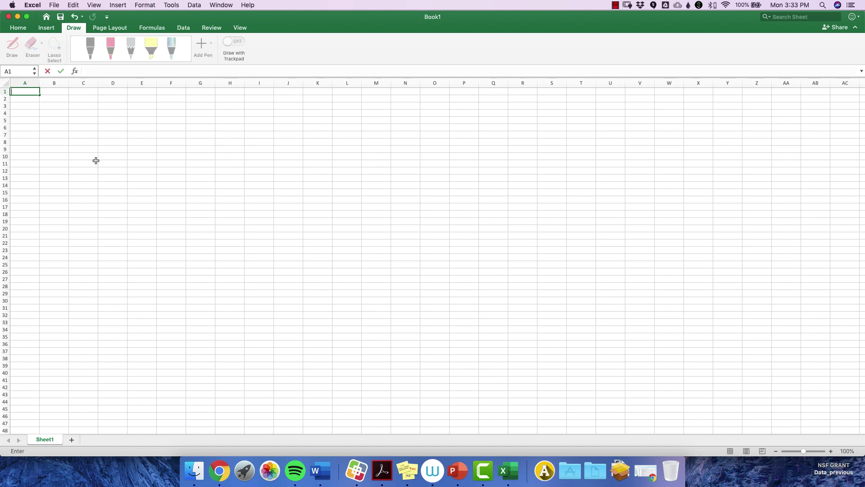
type("67")
key("Return")
type("54")
key("Return")
type("45")
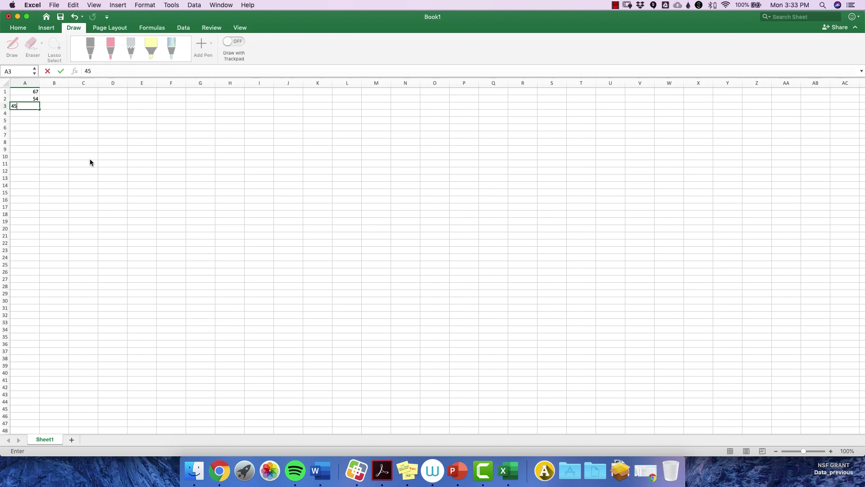
key("Return")
type("12")
key("Return")
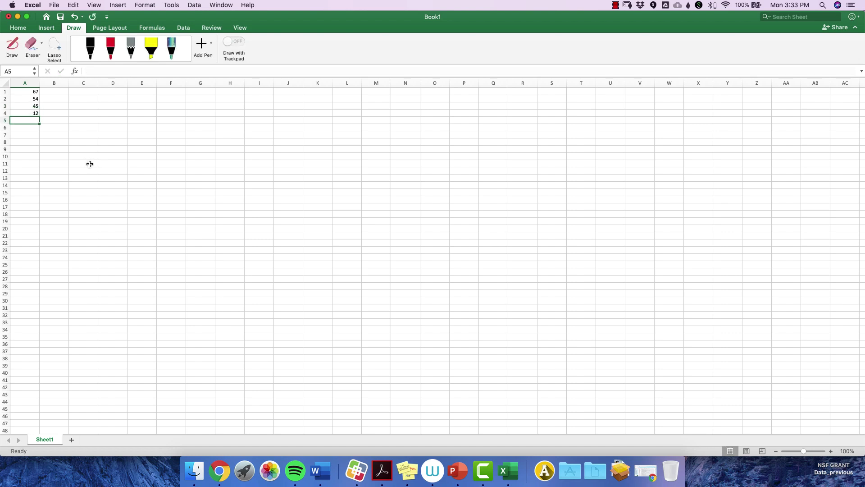
With the black pen, hand-write the formula Σ(x − x̄)² on the sheet.
left_click(88, 53)
left_click_drag(131, 110, 128, 121)
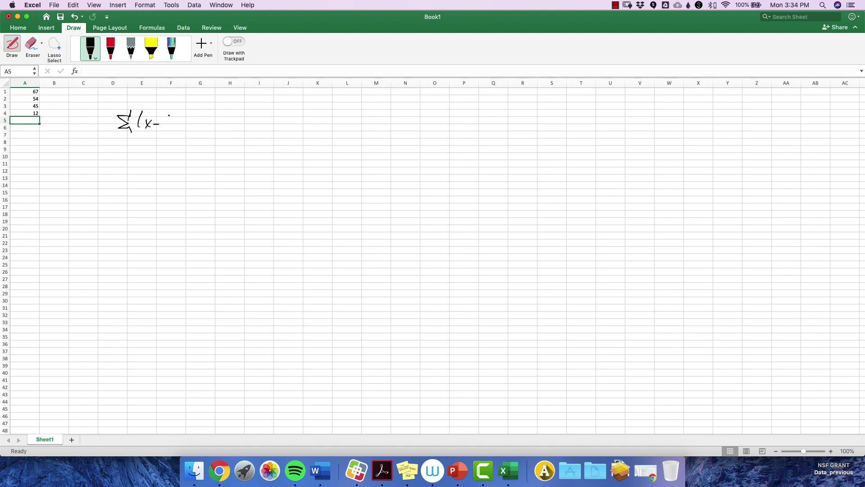
left_click_drag(167, 110, 171, 129)
Sketch a bell curve with a baseline, a centre line marked μ, and an arrow to μ.
mouse_move(258, 115)
left_mouse_down()
mouse_move(231, 154)
mouse_move(290, 154)
left_mouse_up()
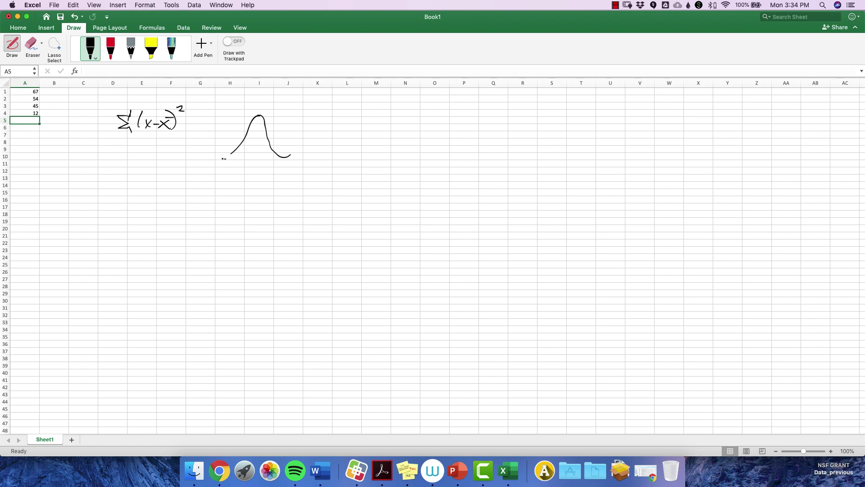
left_click_drag(222, 159, 291, 157)
left_click_drag(258, 116, 259, 165)
left_click_drag(260, 178, 289, 195)
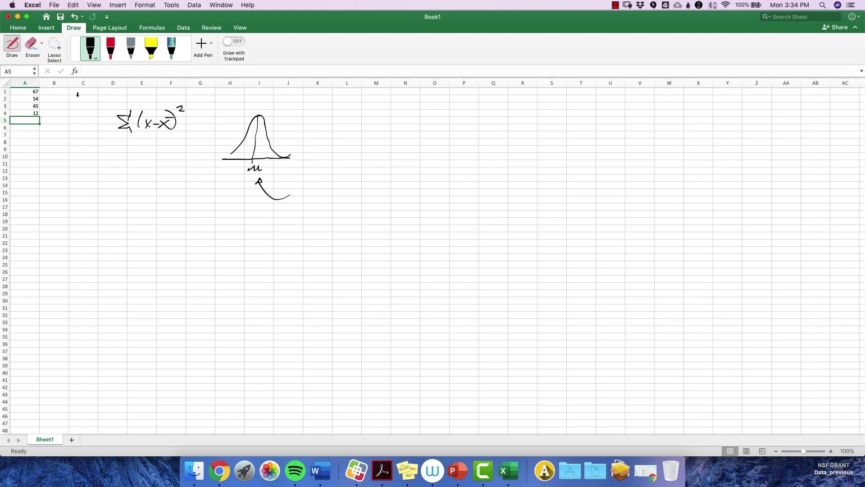
Erase the handwritten Σ sign and the arrow below μ.
left_click(31, 43)
left_click_drag(121, 111, 124, 131)
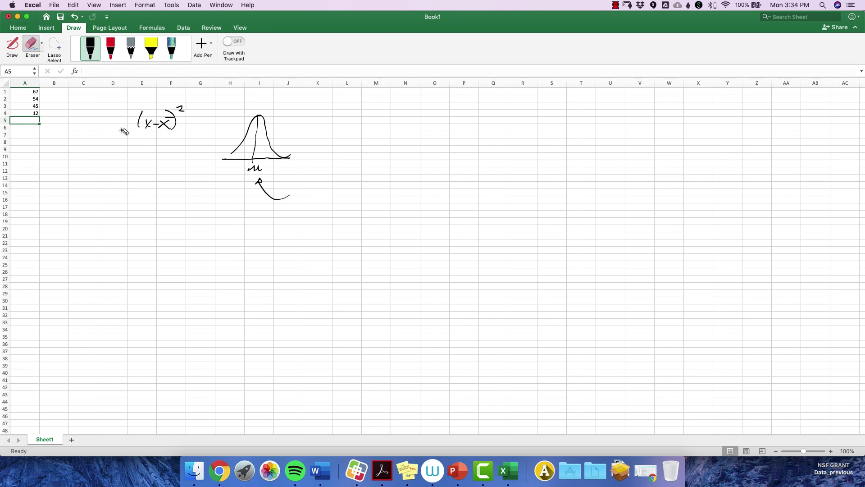
left_click_drag(262, 183, 252, 189)
Move the cell selection down column A and back up to the top.
key("Return")
key("Down")
key("Down")
key("Down")
key("Down")
key("Down")
key("Down")
key("Down")
key("Down")
key("Down")
key("Down")
key("Down")
key("Down")
key("Down")
key("Down")
key("Down")
key("Down")
key("Down")
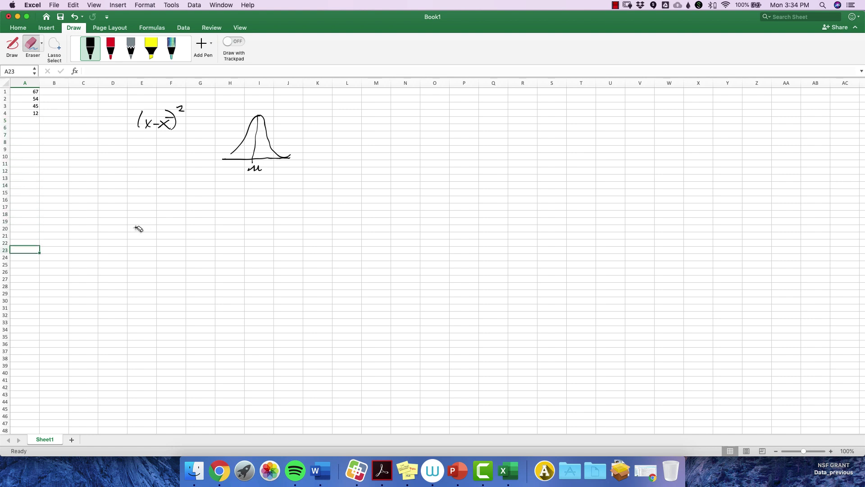
key("Down")
key("Down")
key("Down")
key("Down")
key("Down")
key("Down")
key("Down")
key("Down")
key("Down")
key("Down")
key("Down")
key("Down")
key("Down")
key("Down")
key("Down")
key("Down")
key("Down")
key("Down")
key("Down")
key("Down")
key("Down")
key("Down")
key("Down")
key("Down")
key("Down")
key("Down")
key("Down")
key("Down")
key("Down")
key("Down")
key("Down")
key("Down")
key("Down")
key("Down")
key("Down")
key("Down")
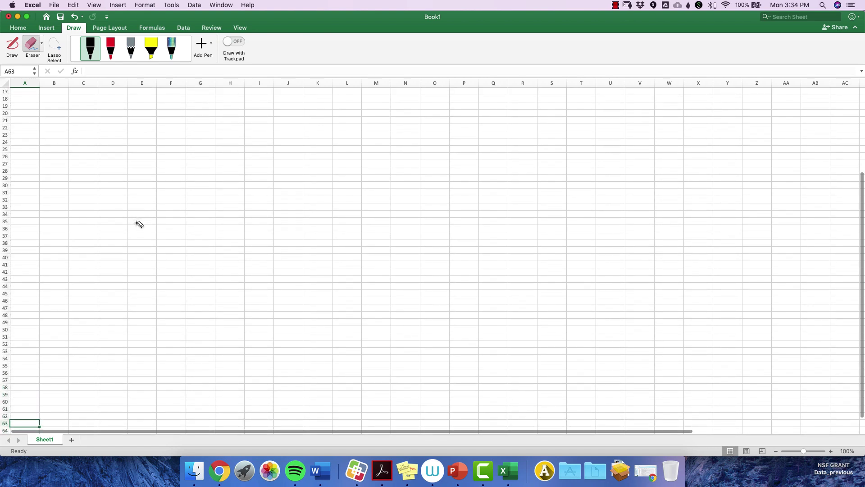
key("Up")
key("Up")
key("Up")
key("Up")
key("Up")
key("Up")
key("Up")
key("Up")
key("Up")
key("Up")
key("Up")
key("Up")
key("Up")
key("Up")
key("Up")
key("Up")
key("Up")
key("Up")
key("Up")
key("Up")
key("Up")
key("Up")
key("Up")
key("Up")
key("Up")
key("Up")
key("Up")
key("Up")
key("Up")
key("Up")
key("Up")
key("Up")
key("Up")
key("Up")
key("Up")
key("Up")
key("Up")
key("Up")
key("Up")
key("Up")
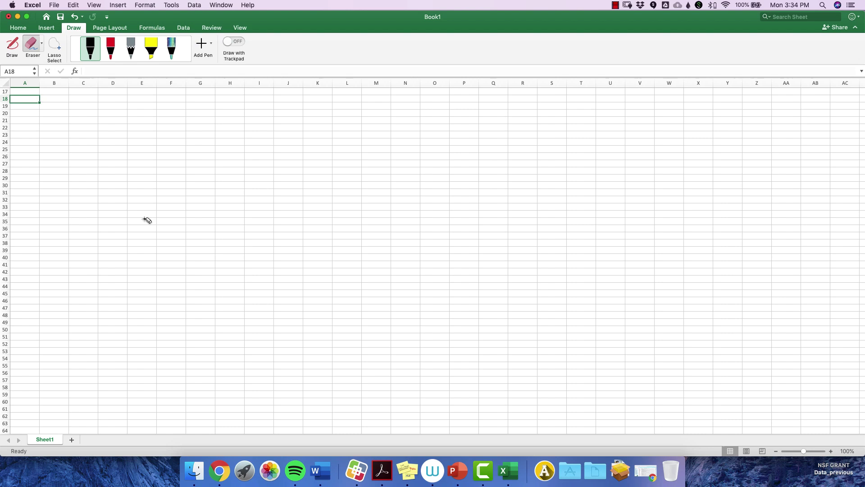
key("Up")
key("Up")
key("Up")
key("Up")
key("Up")
key("Up")
key("Up")
key("Up")
key("Up")
key("Up")
key("Up")
key("Up")
key("Up")
key("Up")
key("Up")
key("Up")
key("Up")
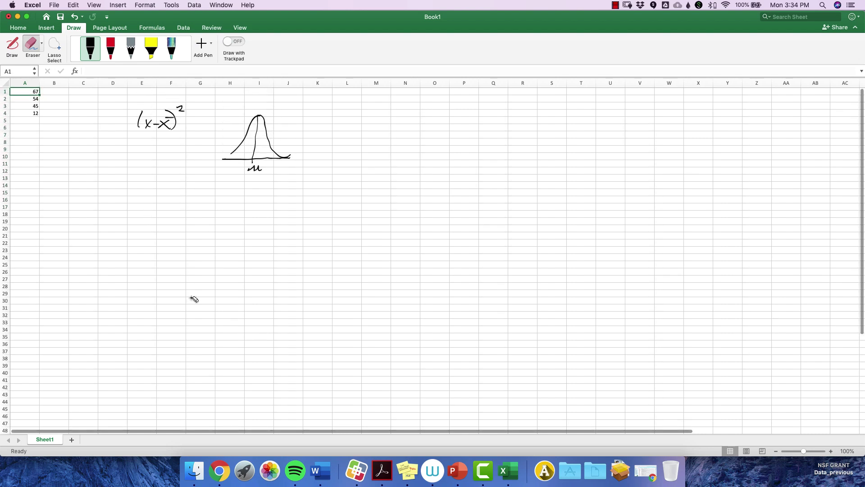
Return to PowerPoint and flip between slides 2 and 3, ending on slide 2.
left_click(460, 474)
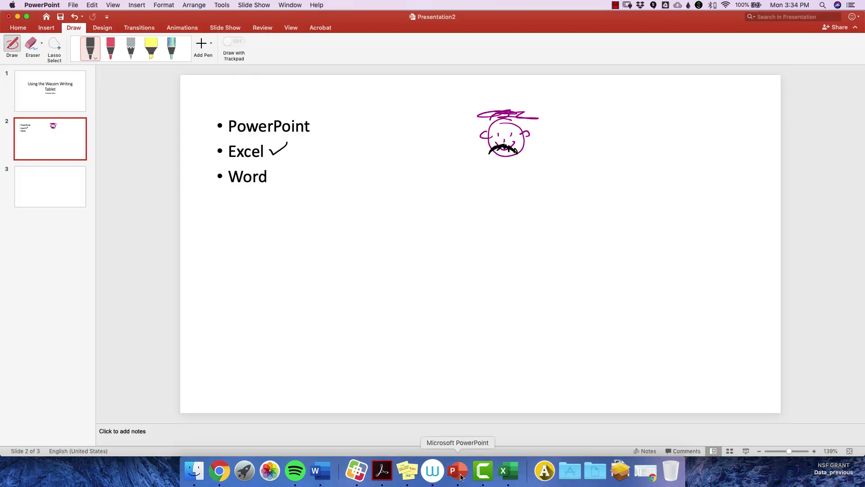
key("Down")
key("Up")
key("Down")
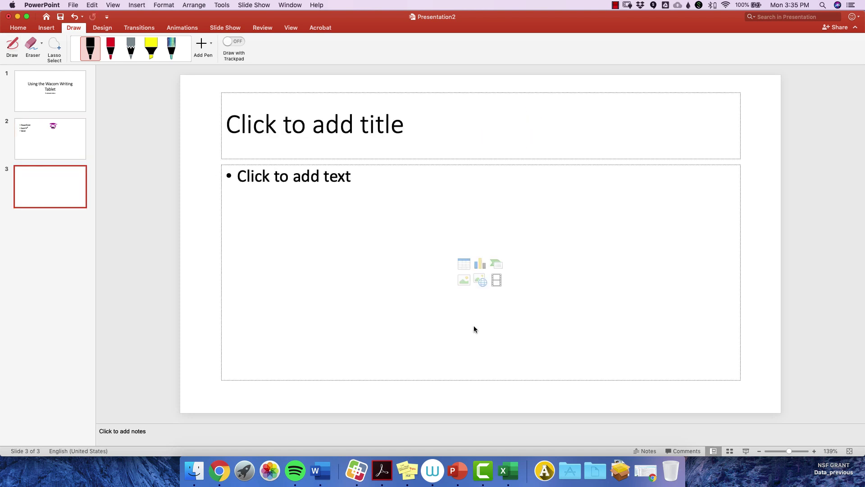
key("Up")
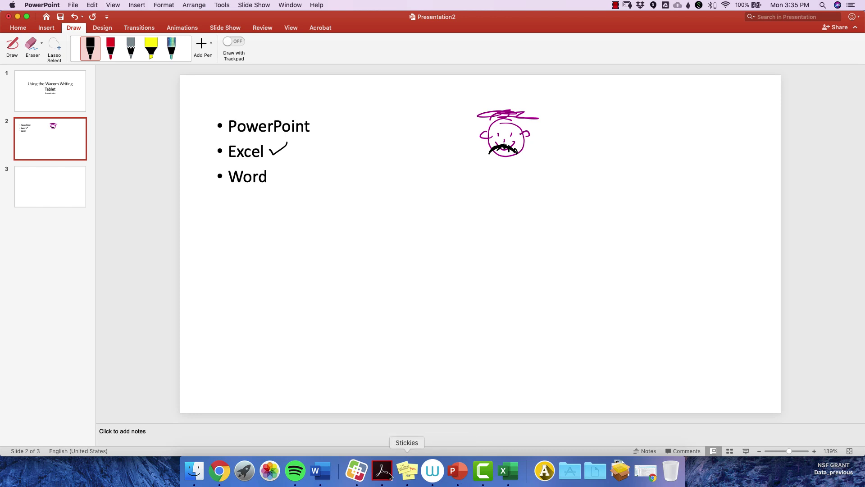
Create a blank Word document, widen its window to full size, and select the black pen.
left_click(333, 478)
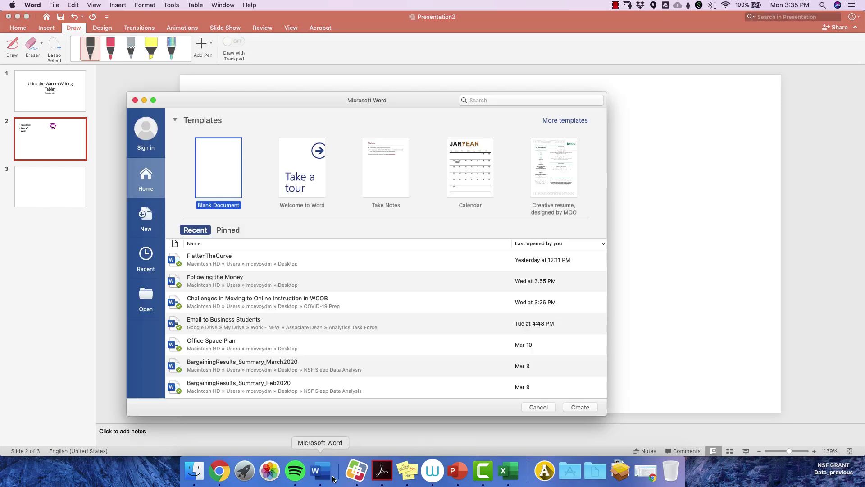
left_click(576, 408)
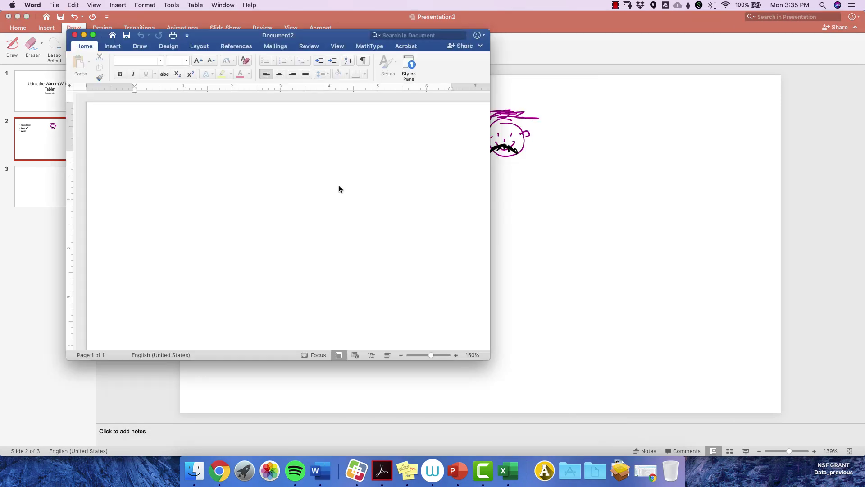
left_click(93, 36)
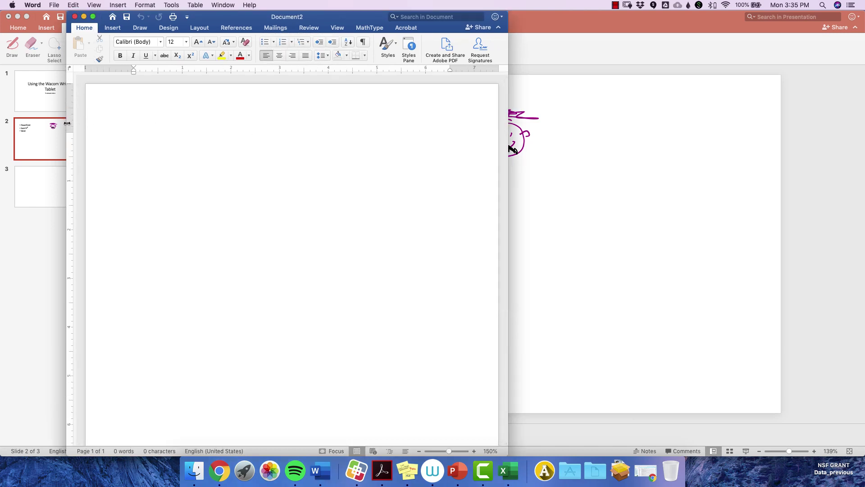
left_click_drag(66, 123, 0, 125)
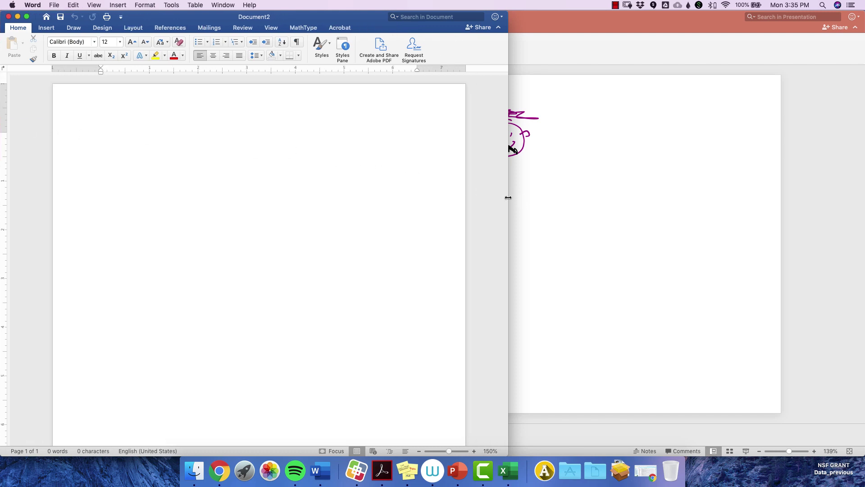
left_click_drag(508, 197, 793, 238)
left_click(76, 28)
left_click(48, 57)
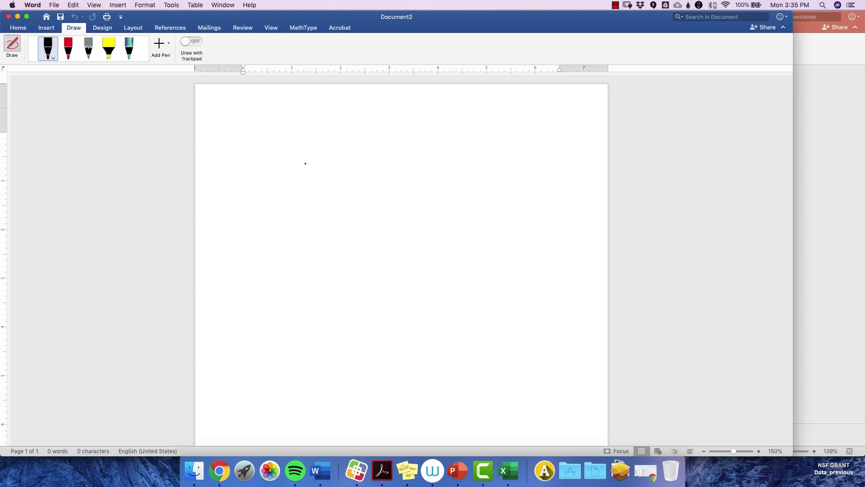
Hand-write βx − α², then draw a head with an ear and spiky hair below it.
mouse_move(307, 161)
left_mouse_down()
mouse_move(302, 176)
mouse_move(315, 164)
mouse_move(314, 179)
mouse_move(333, 182)
mouse_move(327, 182)
mouse_move(370, 182)
left_mouse_up()
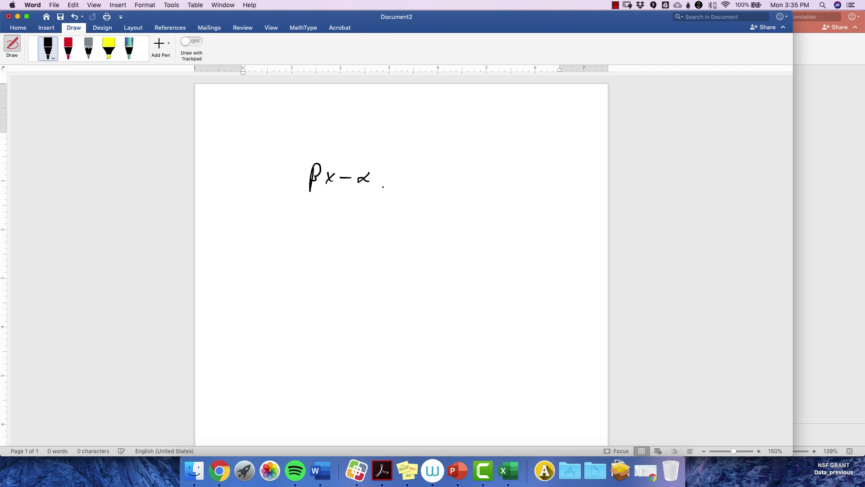
left_click_drag(374, 168, 381, 168)
mouse_move(372, 229)
left_mouse_down()
mouse_move(396, 272)
mouse_move(352, 227)
mouse_move(367, 257)
mouse_move(396, 266)
mouse_move(346, 266)
mouse_move(370, 242)
mouse_move(417, 245)
left_mouse_up()
mouse_move(339, 244)
left_mouse_down()
mouse_move(364, 221)
mouse_move(429, 191)
mouse_move(418, 244)
left_mouse_up()
Give the stick figure a neck, body, dotted necktie and two legs with feet.
left_click_drag(365, 281, 366, 288)
mouse_move(371, 275)
left_mouse_down()
mouse_move(392, 320)
mouse_move(350, 314)
left_mouse_up()
mouse_move(365, 284)
left_mouse_down()
mouse_move(362, 325)
mouse_move(383, 323)
mouse_move(364, 360)
left_mouse_up()
left_click(366, 306)
left_click(369, 310)
left_click(378, 329)
mouse_move(355, 323)
left_mouse_down()
mouse_move(360, 353)
mouse_move(373, 356)
left_mouse_up()
left_click_drag(369, 324, 381, 352)
left_click_drag(375, 321, 384, 357)
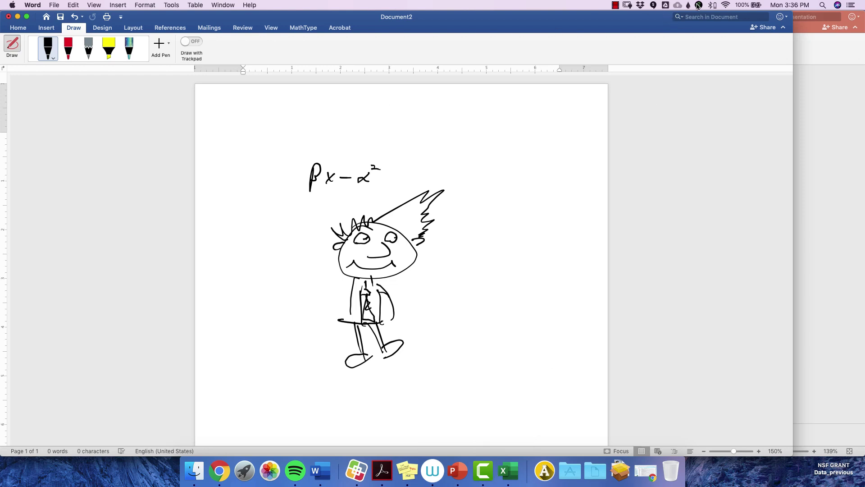
left_click(616, 5)
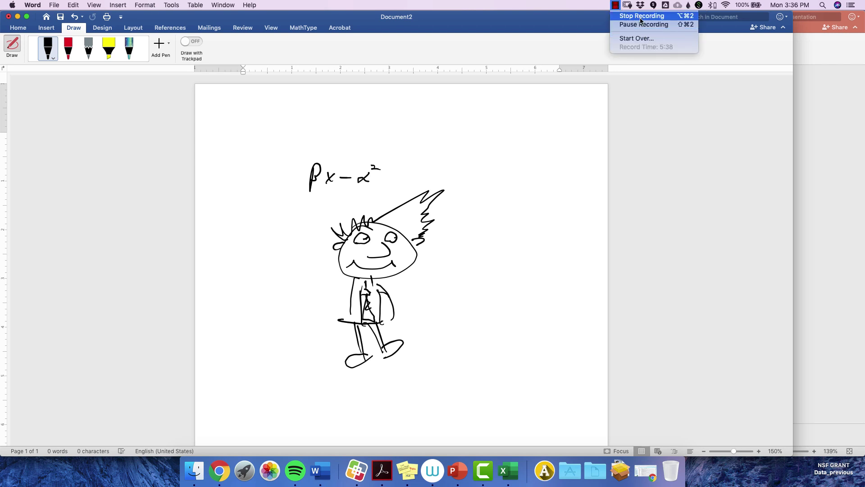